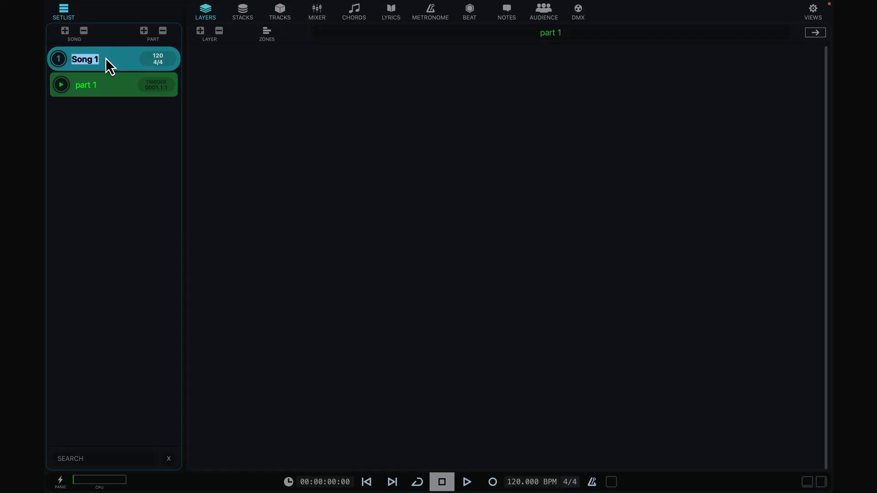
Rename Song 1 to 'Awake' and select its first part, Fade Up.
type("Awake")
key("Return")
left_click(93, 84)
Add parts after Fade Up, Intro and Verse 1, naming the newest one 'Chorus 4'.
left_click(145, 32)
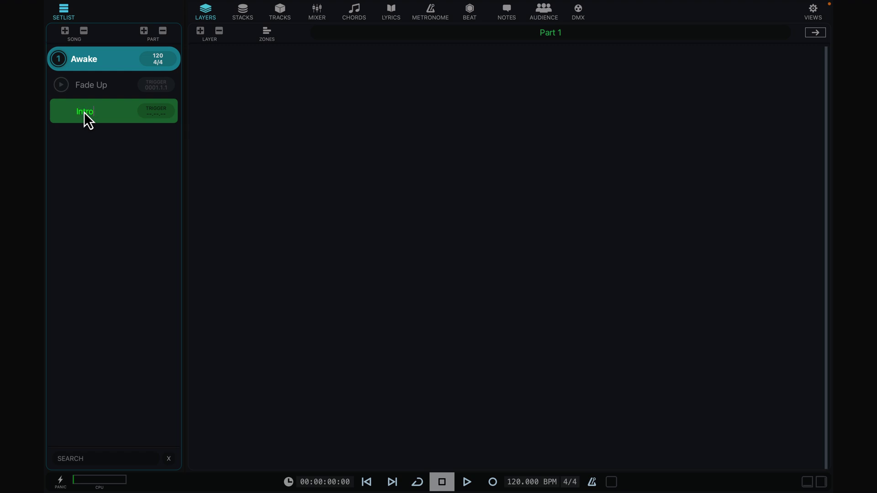
left_click(143, 31)
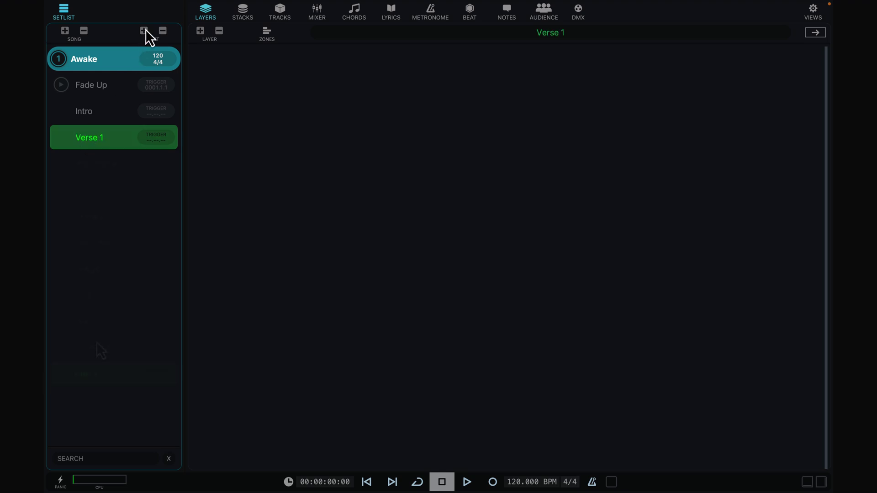
left_click(144, 31)
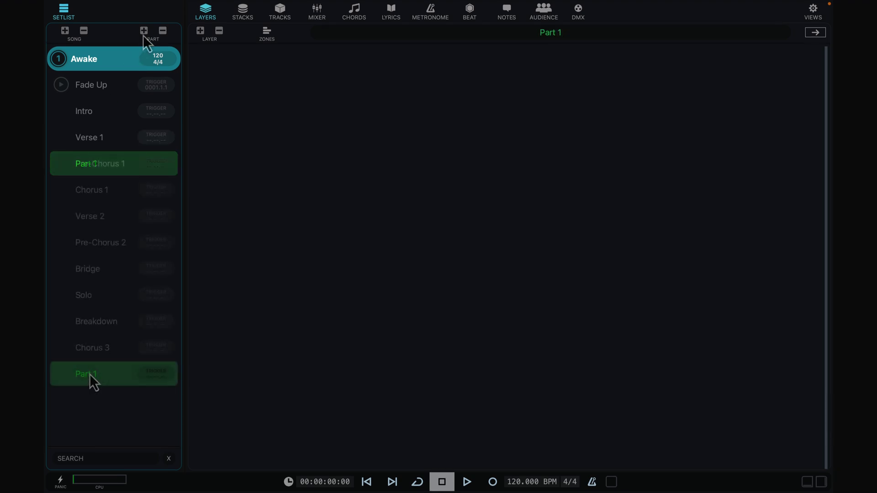
double_click(90, 374)
type("Choru")
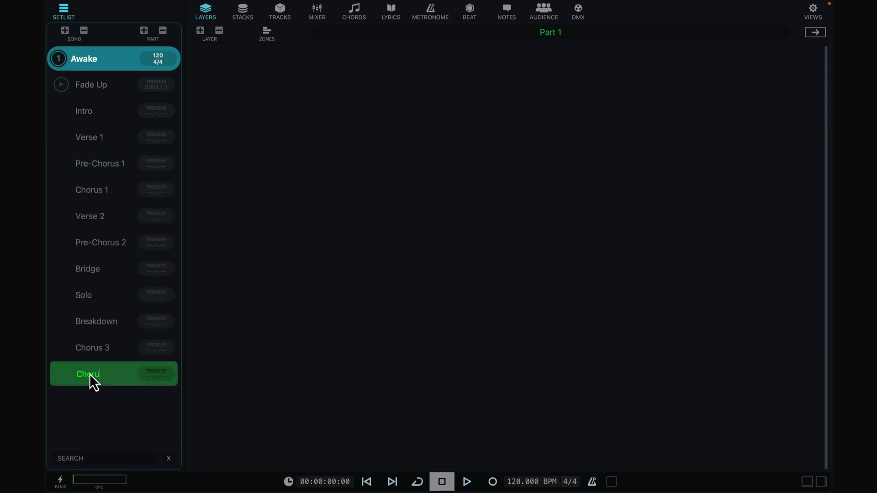
type("s 4")
key("Return")
Add a final part at the end and name it 'Outro'.
left_click(144, 30)
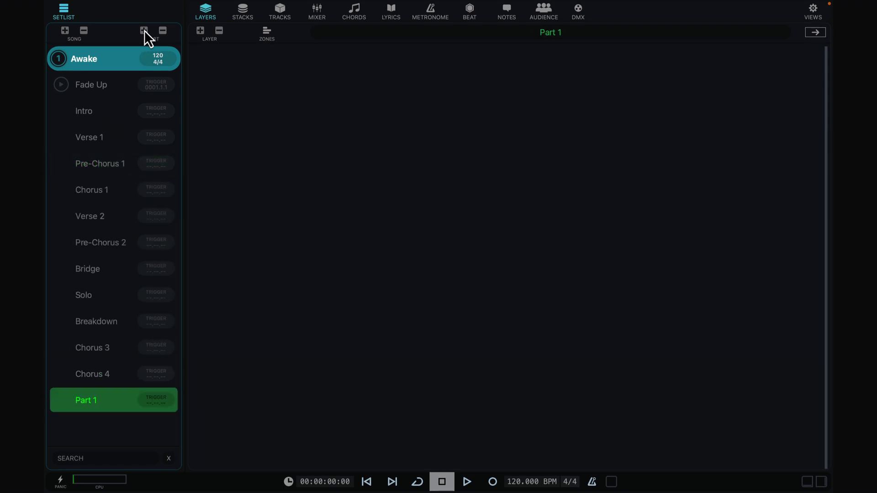
left_click(91, 408)
type("Outro")
key("Return")
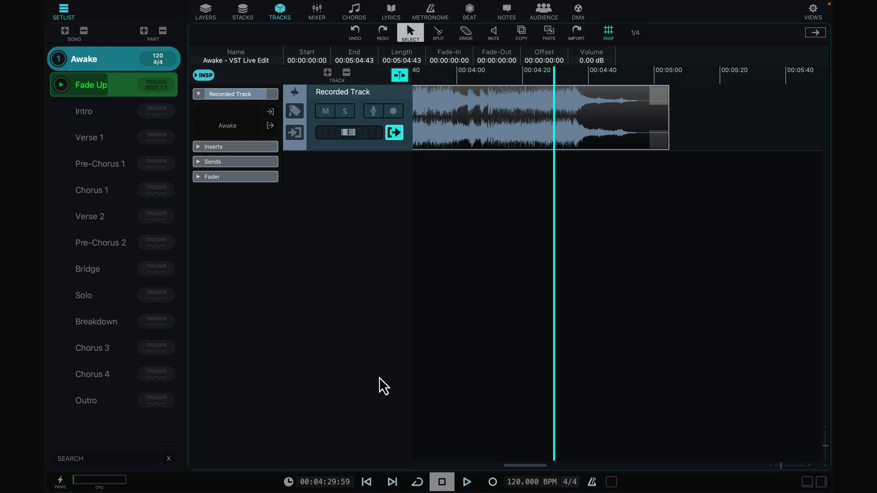
Play the song and set the Outro part's trigger to position 0138.1.3.
left_click(467, 482)
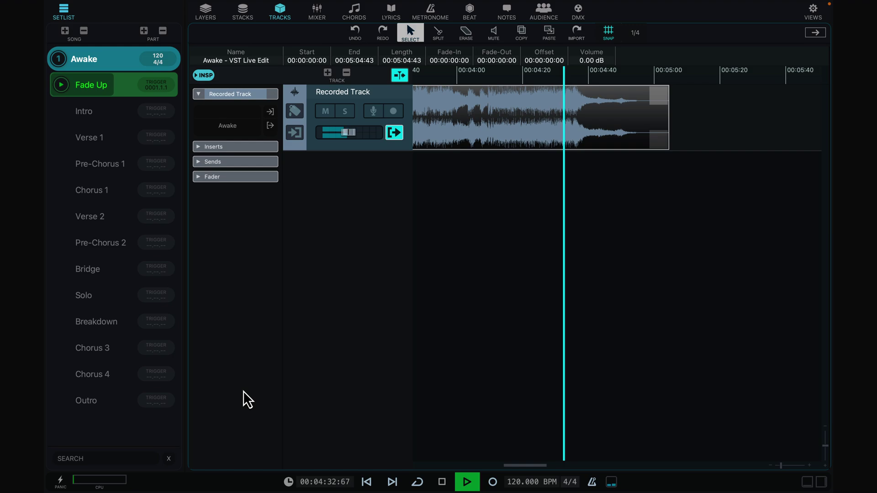
left_click(161, 399)
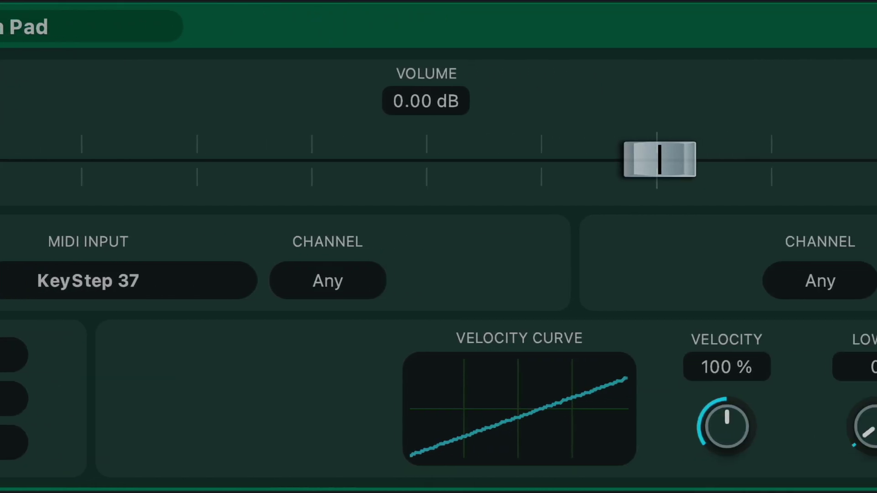
Set high velocity limit 104, choose Vocoder V, open plugin windows, and set layer sustain to 8.5 seconds.
left_click_drag(870, 423, 730, 454)
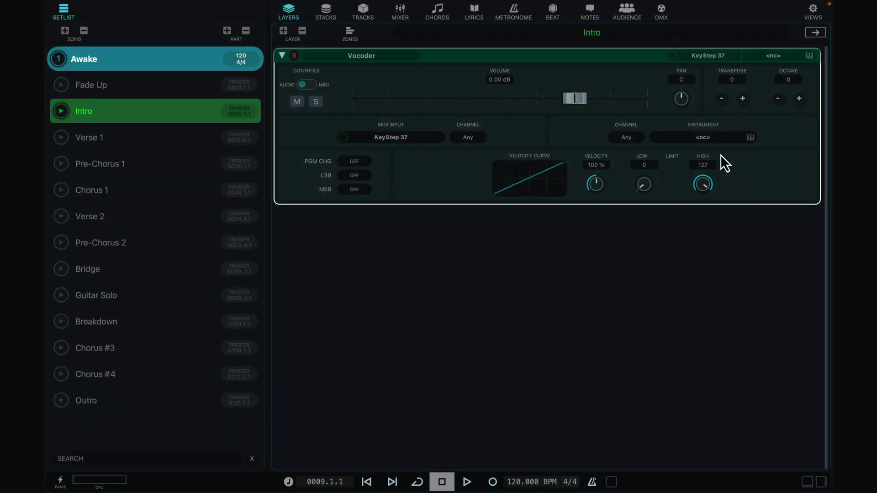
left_click(728, 138)
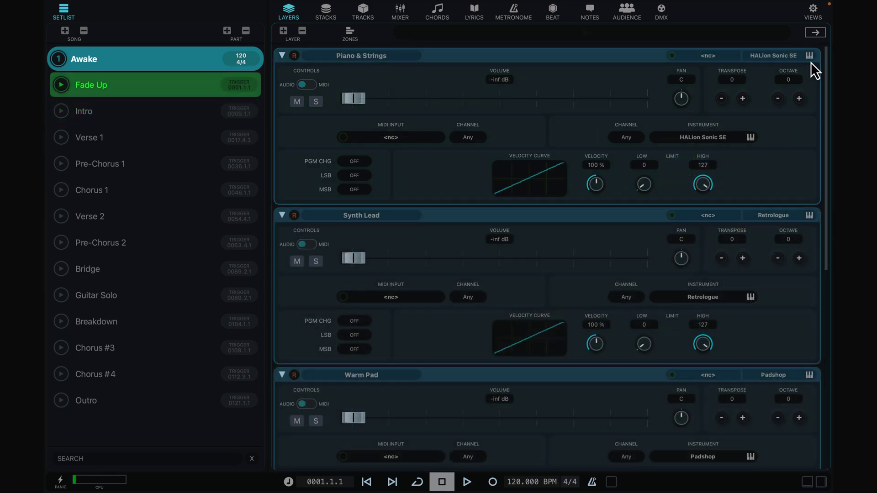
left_click(810, 56)
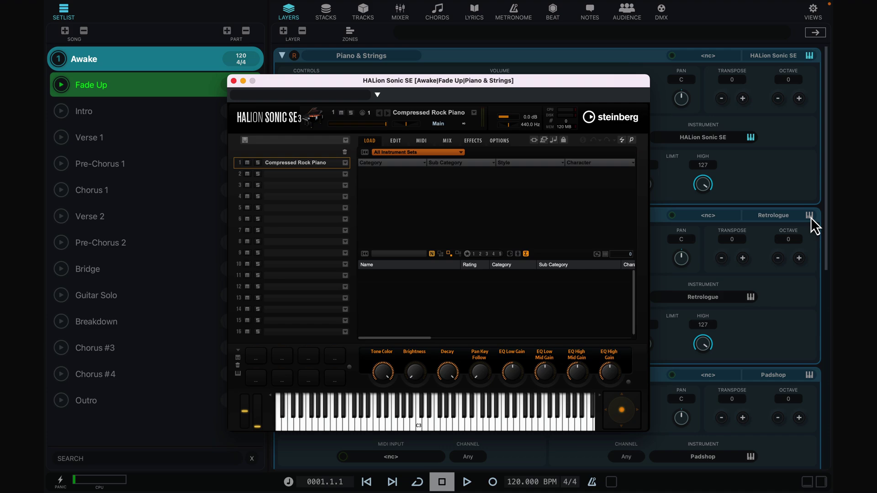
left_click(809, 215)
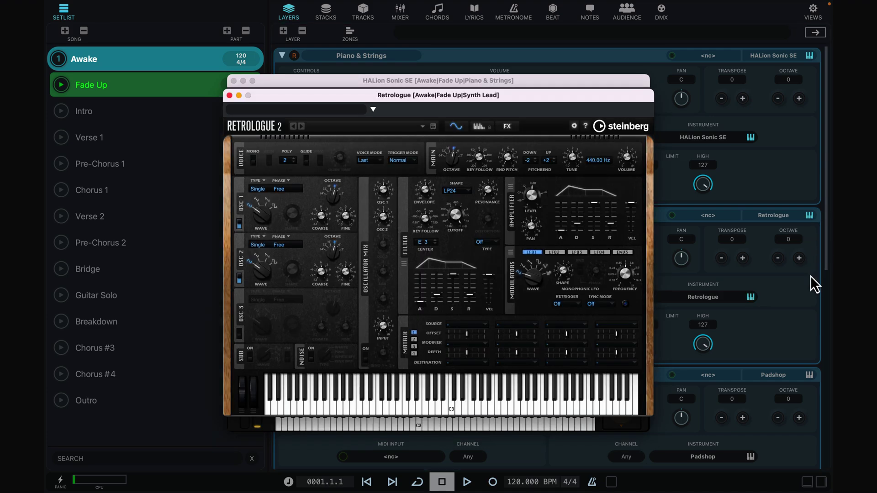
left_click(810, 375)
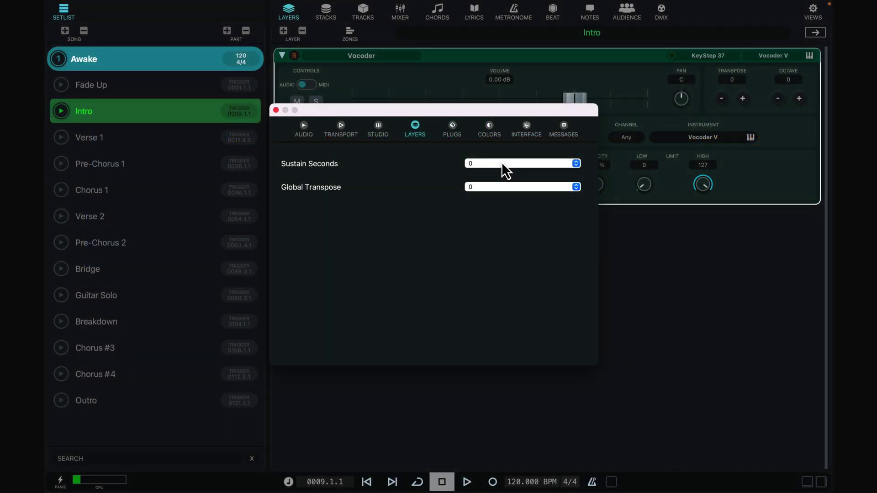
left_click(501, 163)
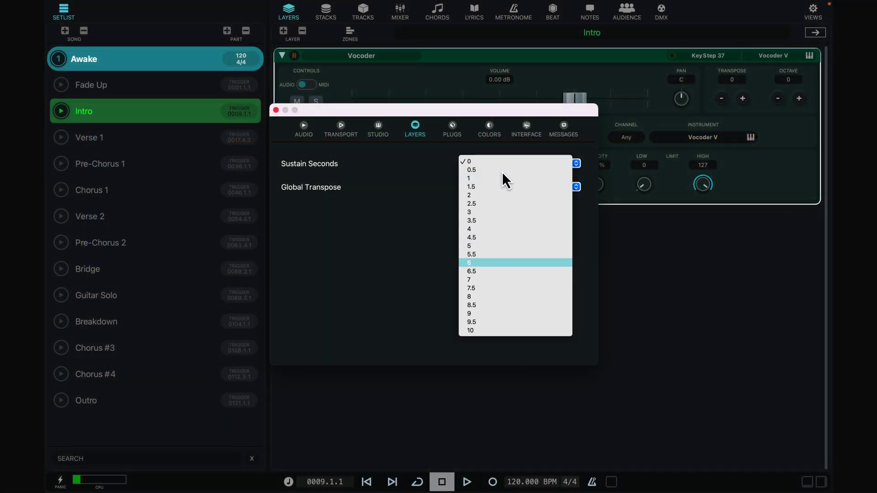
left_click(507, 306)
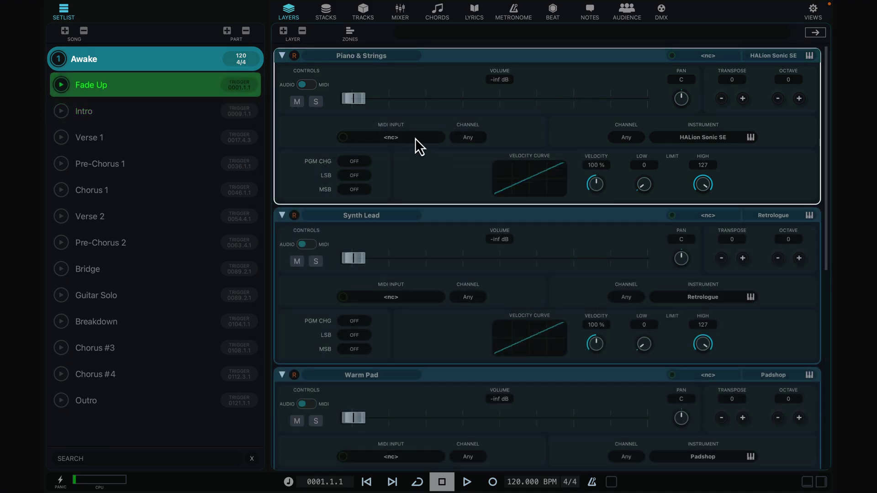
Feed Piano & Strings from Keylab MKII 88 and Synth Lead from KeyStep 37.
left_click(415, 138)
mouse_move(402, 158)
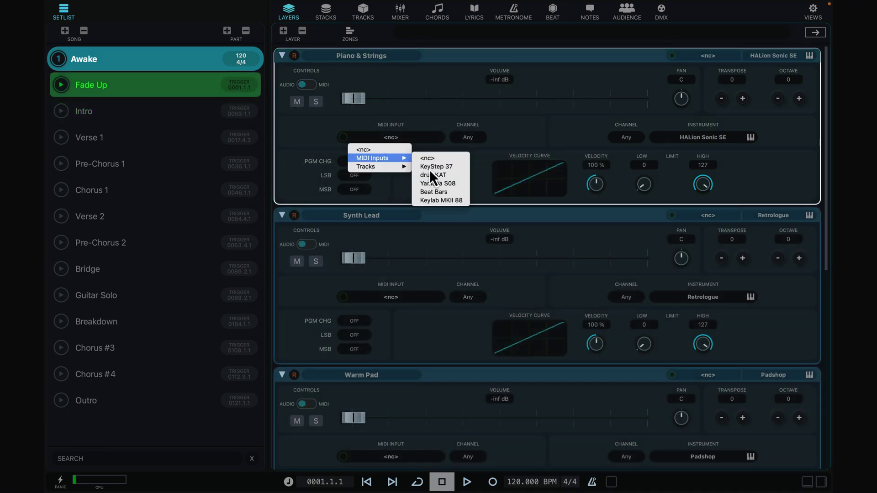
left_click(443, 201)
scroll(443, 201, "down", 3)
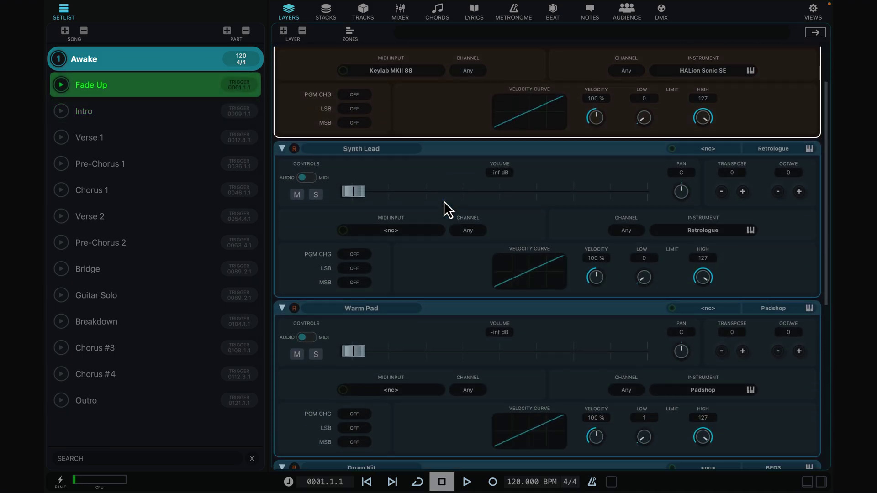
left_click(418, 163)
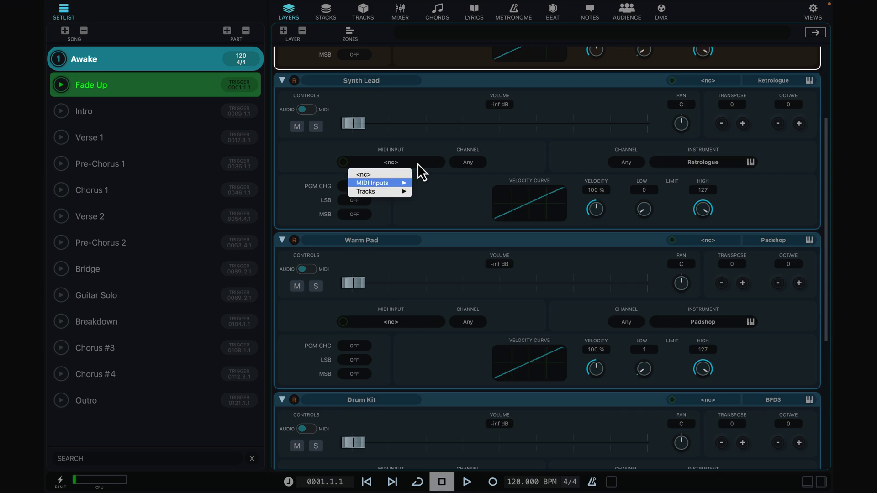
mouse_move(404, 183)
left_click(434, 191)
Feed the Horns layer from the Horns Track and switch Horns (1) controls to MIDI.
scroll(434, 191, "down", 3)
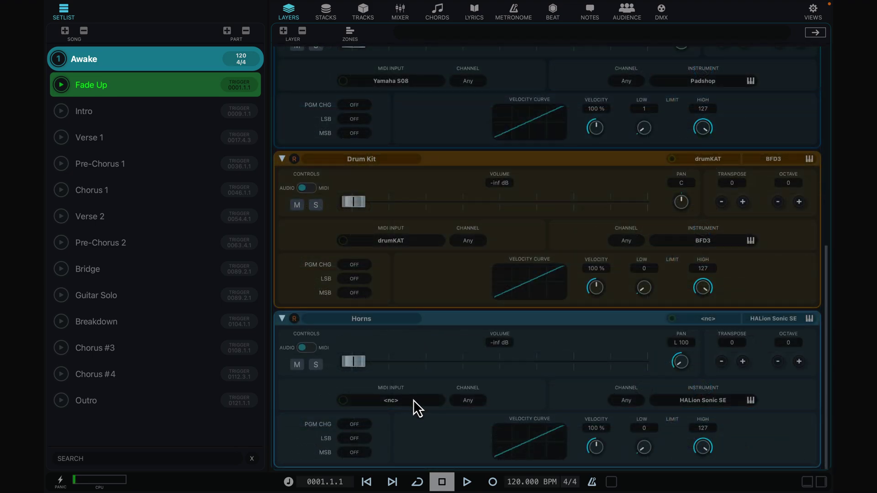
left_click(413, 400)
mouse_move(404, 429)
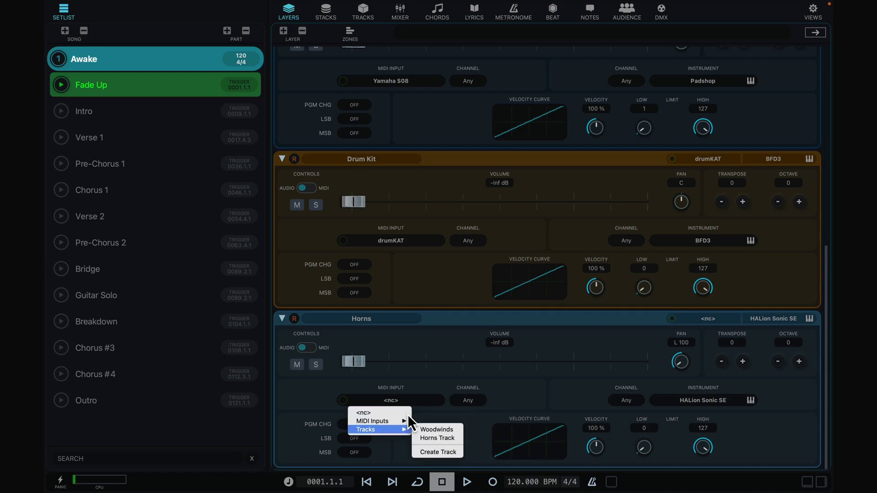
left_click(426, 439)
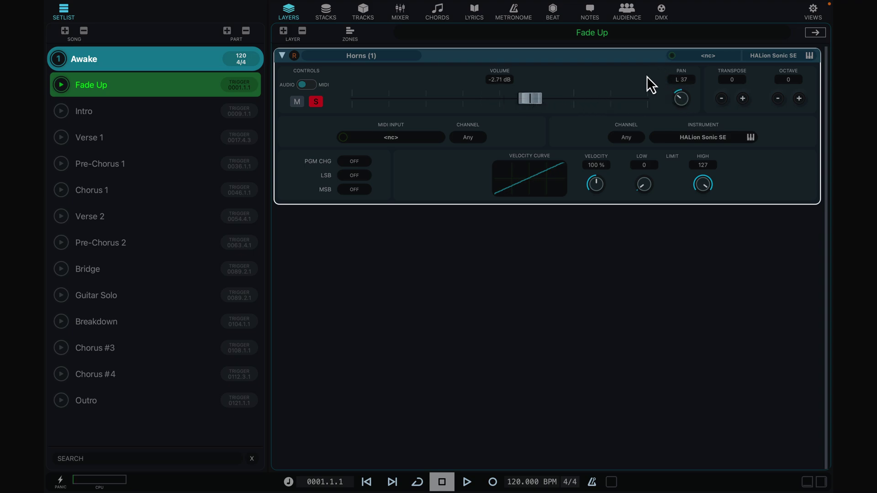
left_click(306, 85)
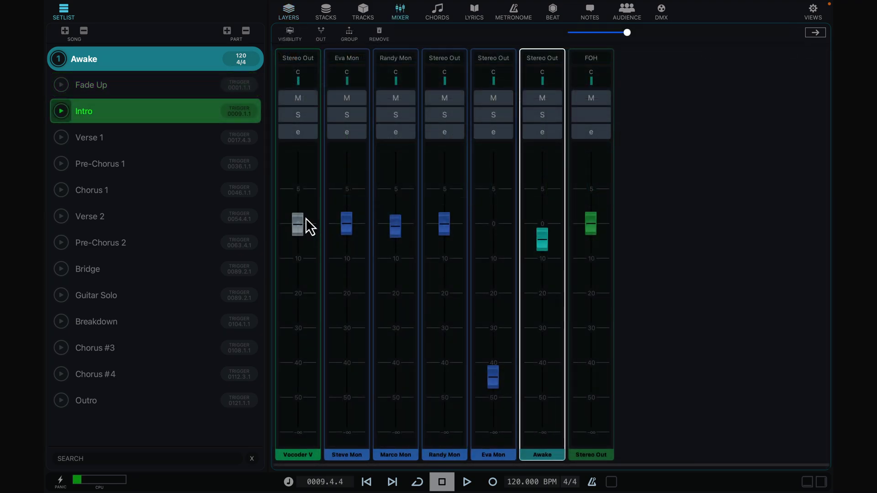
Put a Flanger in the first insert slot of the Vocoder V mixer channel.
left_click(299, 131)
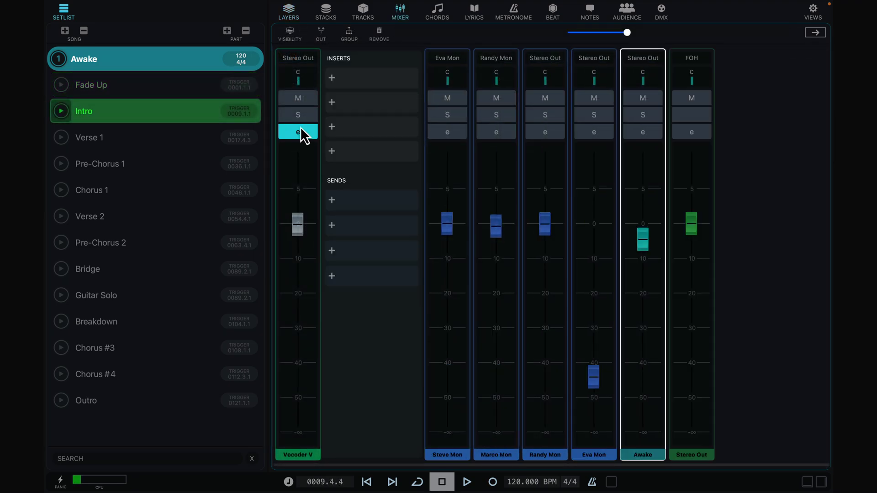
left_click(350, 77)
key("Down")
key("Down")
key("Down")
key("Down")
key("Down")
key("Down")
key("Down")
key("Down")
key("Down")
key("Down")
key("Down")
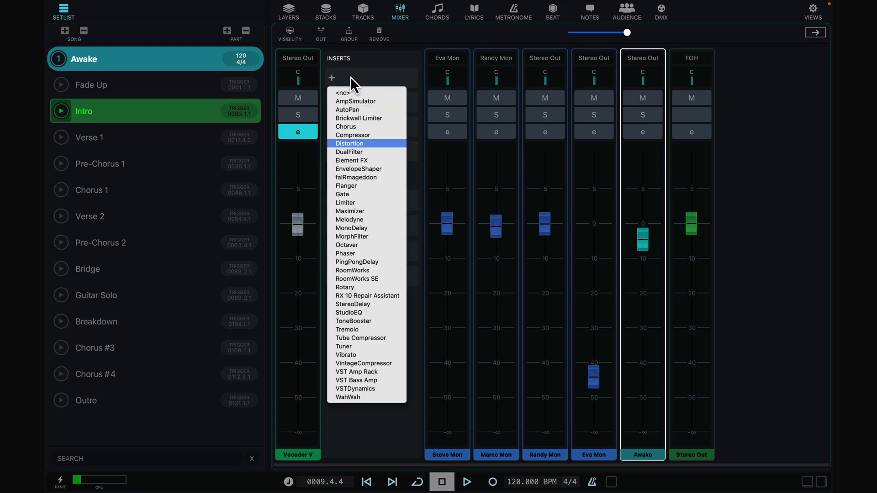
left_click(355, 187)
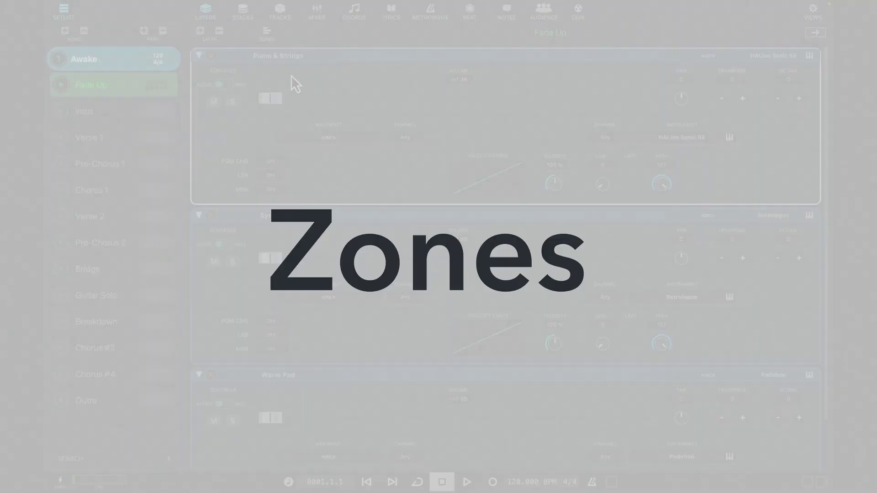
Cap Piano & Strings at velocity 93, start Synth Lead at B -1, set Warm Pad's top velocity to 84.
left_click(266, 35)
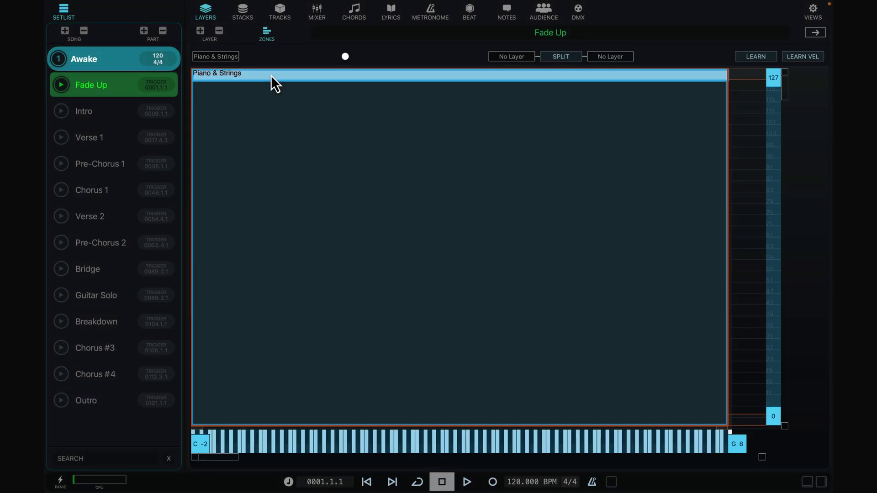
left_click_drag(274, 78, 247, 208)
left_click(213, 57)
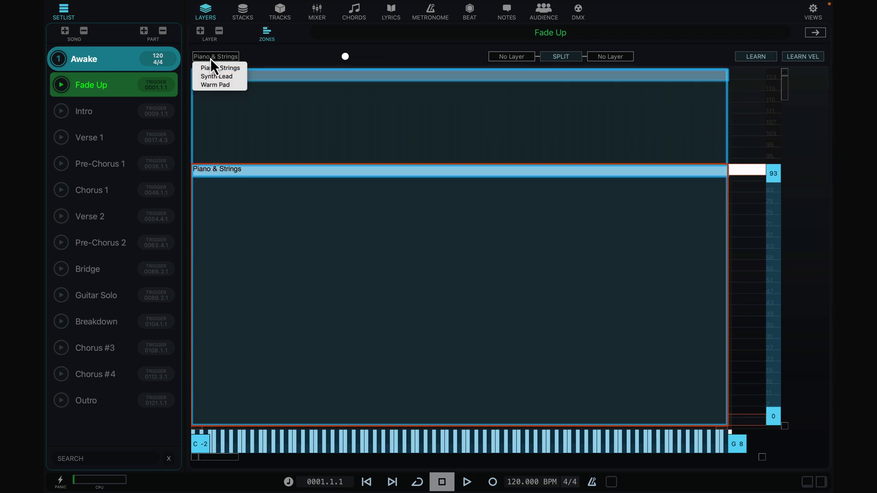
left_click(212, 76)
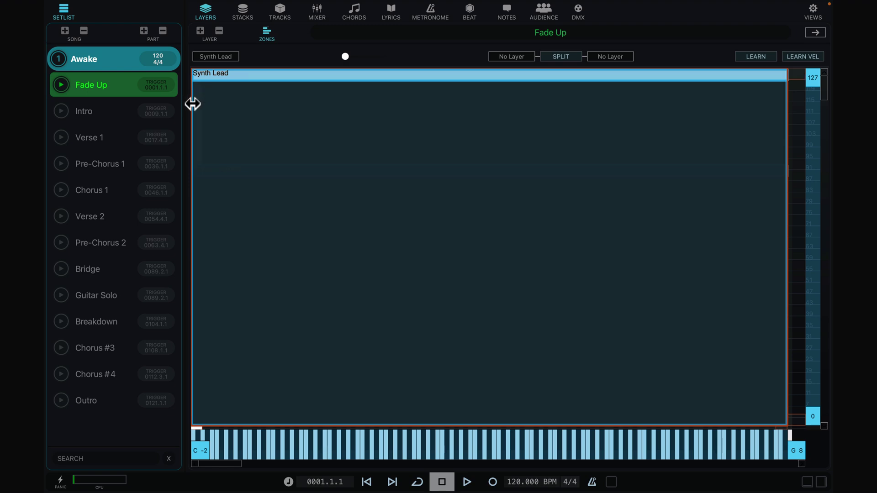
left_click_drag(192, 102, 333, 102)
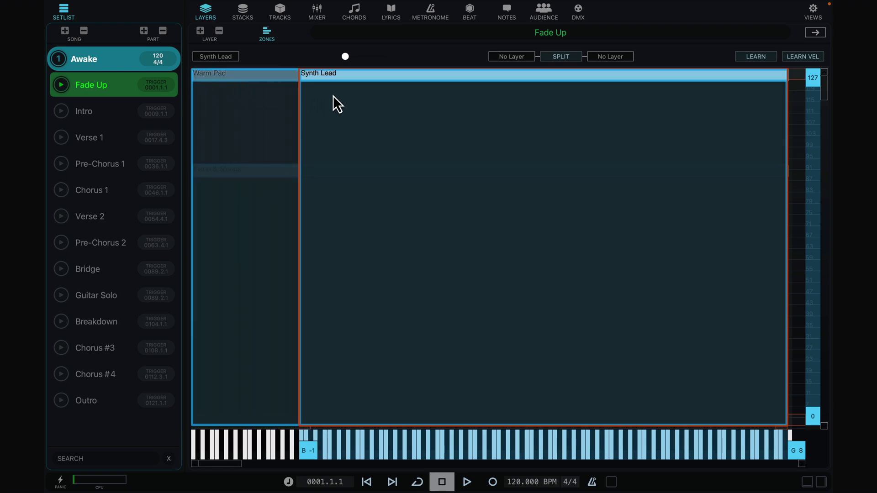
left_click(235, 57)
left_click(227, 84)
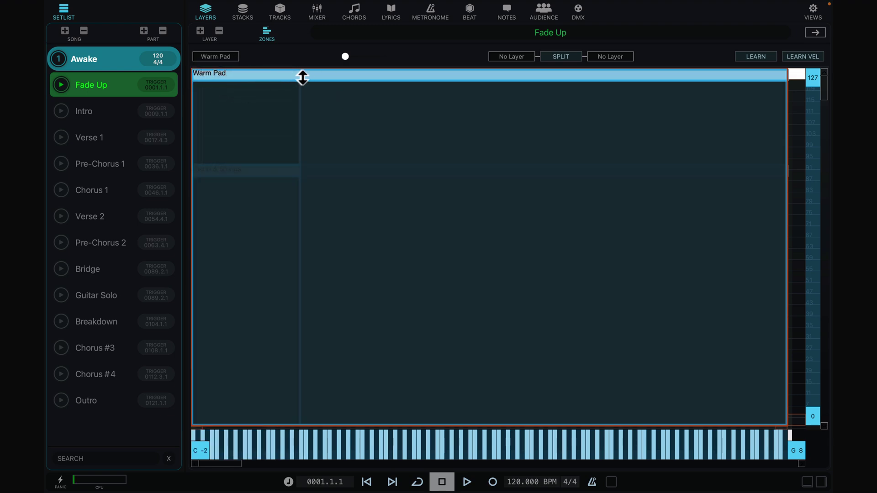
left_click_drag(317, 76, 295, 225)
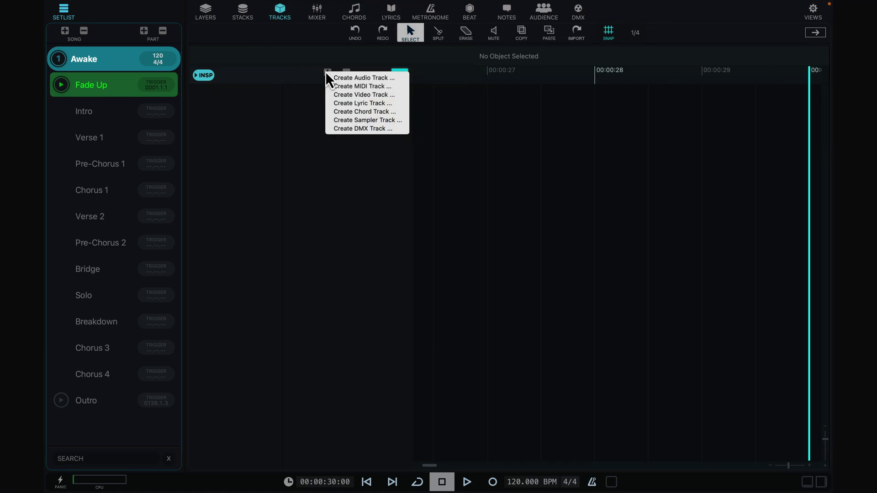
Step through the offered track types in the TRACK + creation menu.
key("Down")
key("Down")
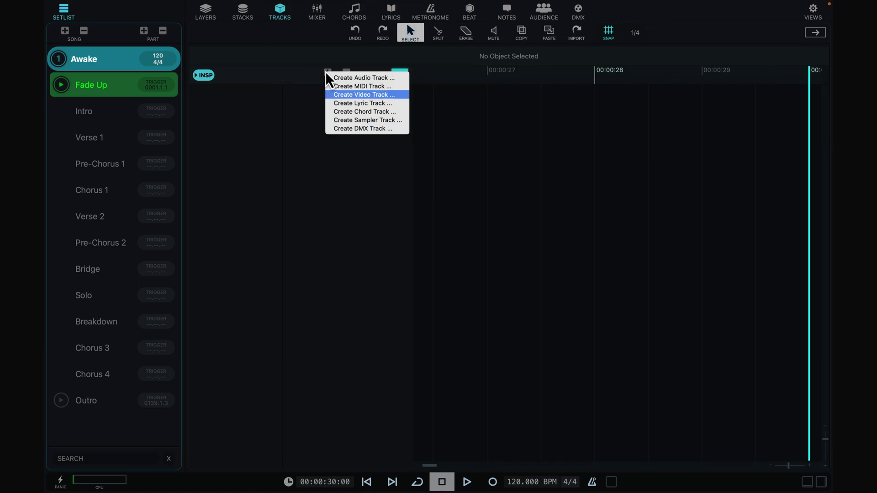